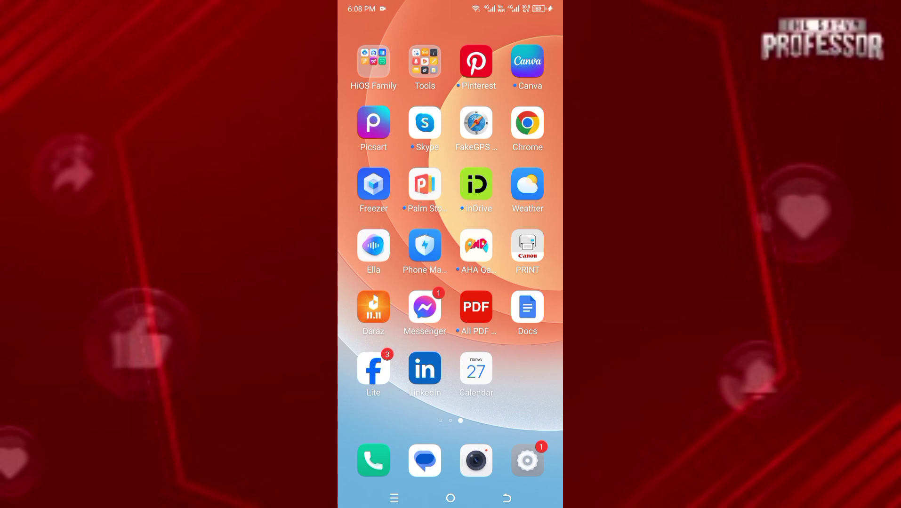
Launch Chrome from the Android home screen.
{"action": "left_click", "coordinate": [527, 123]}
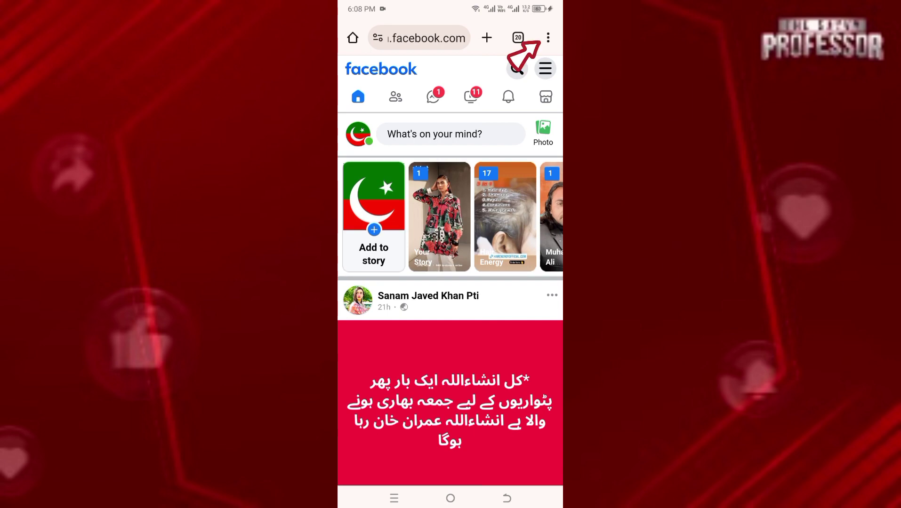
Turn on Desktop site in Chrome's menu to load desktop facebook.com.
{"action": "left_click", "coordinate": [548, 38]}
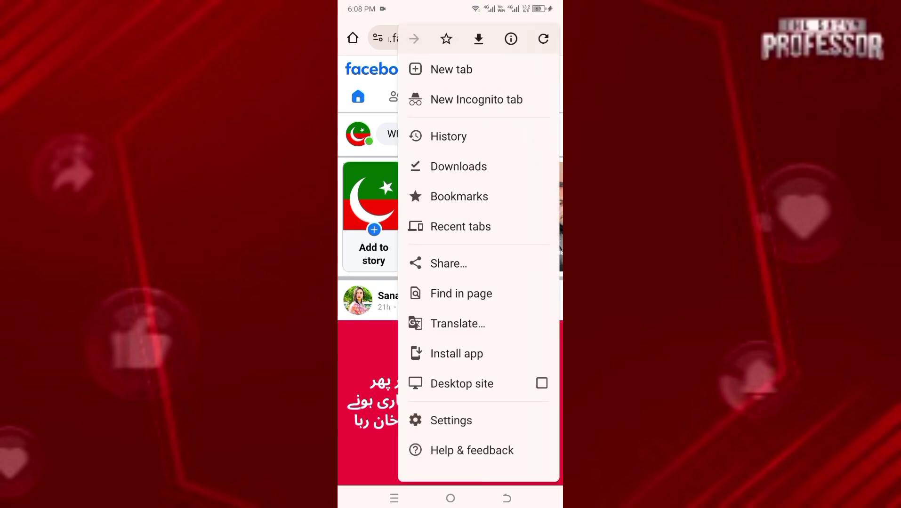
{"action": "left_click", "coordinate": [541, 384]}
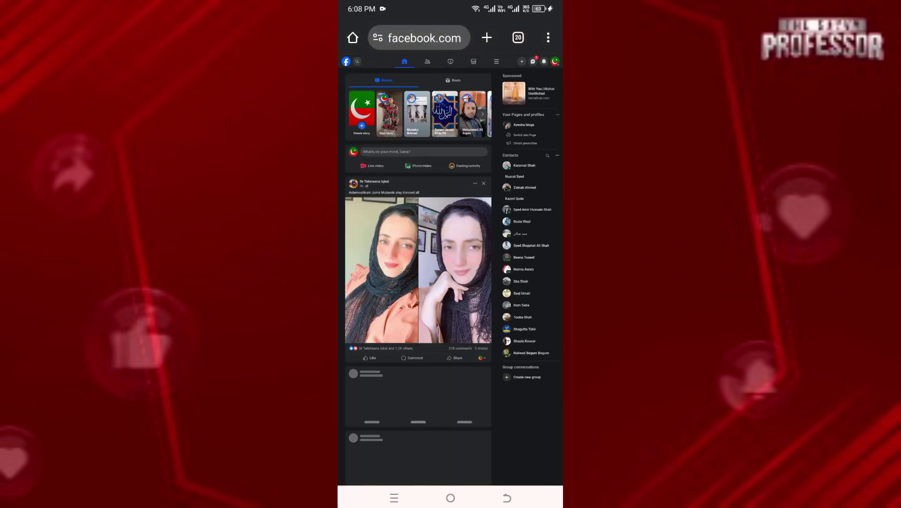
Zoom into the desktop page and go to Friends in the left sidebar.
{"action": "mouse_move", "coordinate": [497, 182]}
{"action": "left_mouse_down"}
{"action": "mouse_move", "coordinate": [474, 243]}
{"action": "mouse_move", "coordinate": [483, 241]}
{"action": "left_mouse_up"}
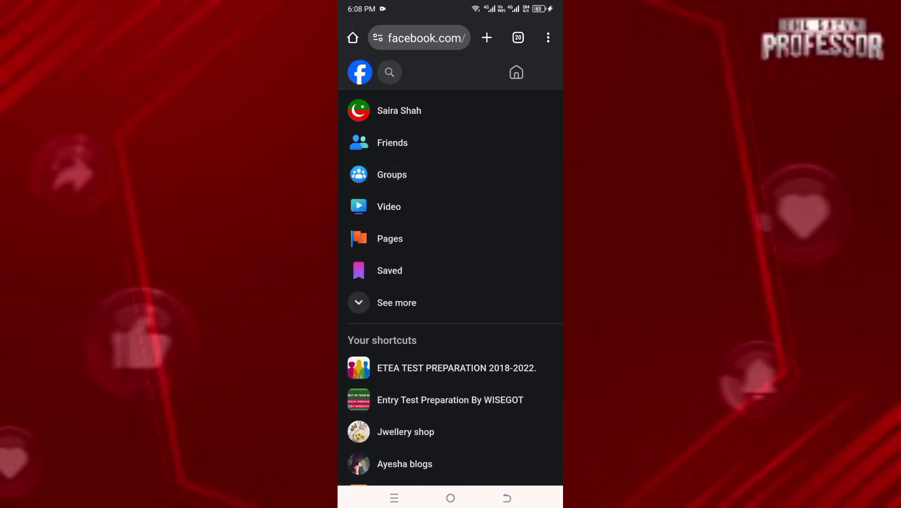
{"action": "left_click", "coordinate": [415, 143]}
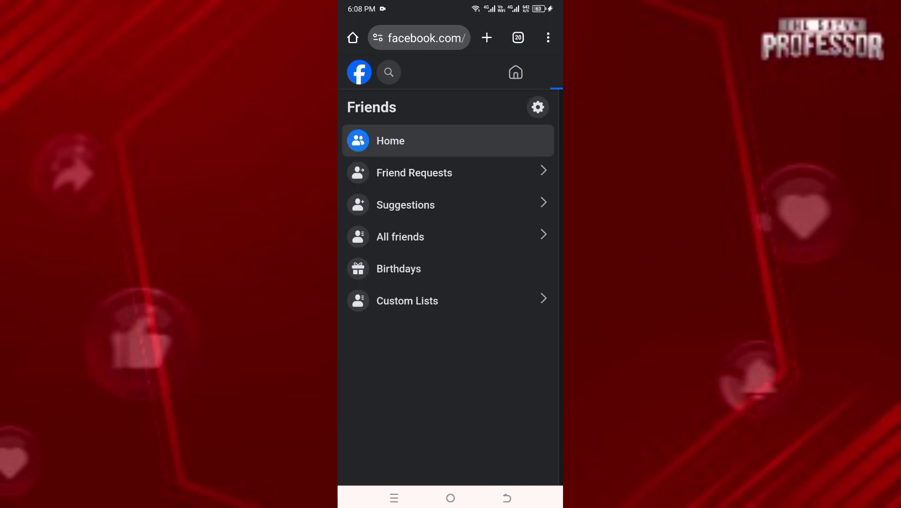
{"action": "scroll", "coordinate": [455, 275], "scroll_direction": "down", "scroll_amount": 5}
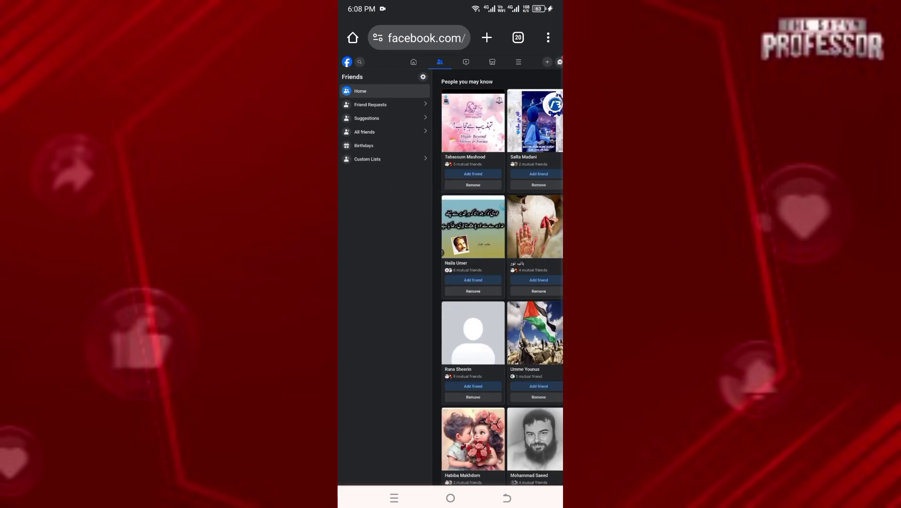
Shift the Friends page view and choose Custom Lists in its sidebar.
{"action": "left_click_drag", "start_coordinate": [362, 161], "coordinate": [413, 159]}
{"action": "left_click", "coordinate": [398, 159]}
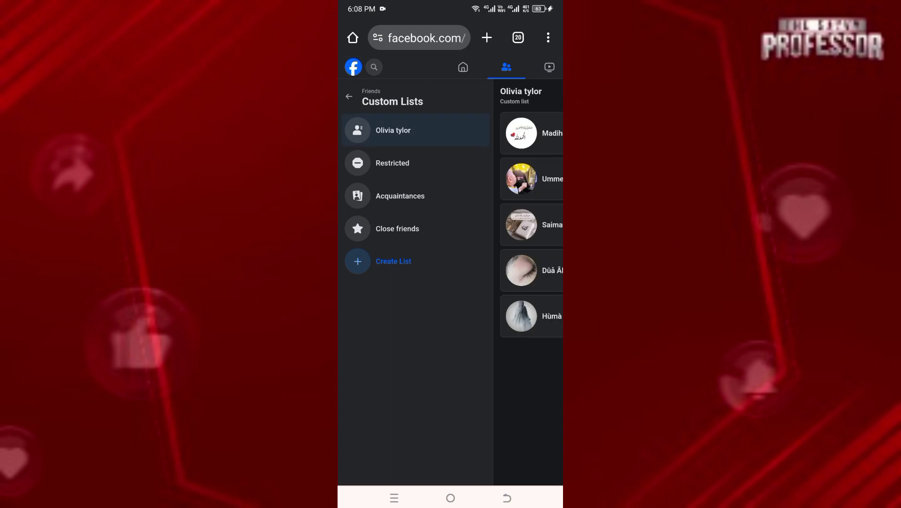
{"action": "left_click_drag", "start_coordinate": [465, 252], "coordinate": [388, 267]}
{"action": "left_click_drag", "start_coordinate": [515, 207], "coordinate": [416, 237]}
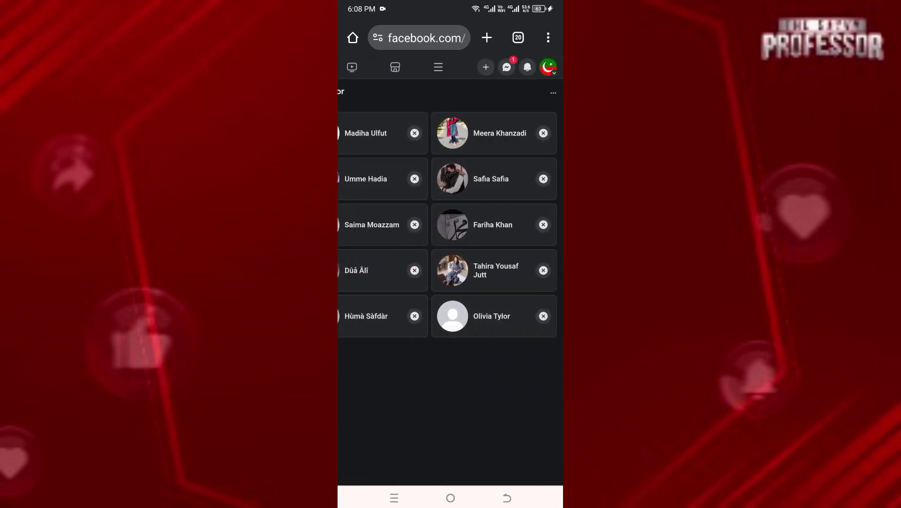
{"action": "mouse_move", "coordinate": [467, 207]}
{"action": "left_mouse_down"}
{"action": "mouse_move", "coordinate": [529, 193]}
{"action": "mouse_move", "coordinate": [436, 199]}
{"action": "left_mouse_up"}
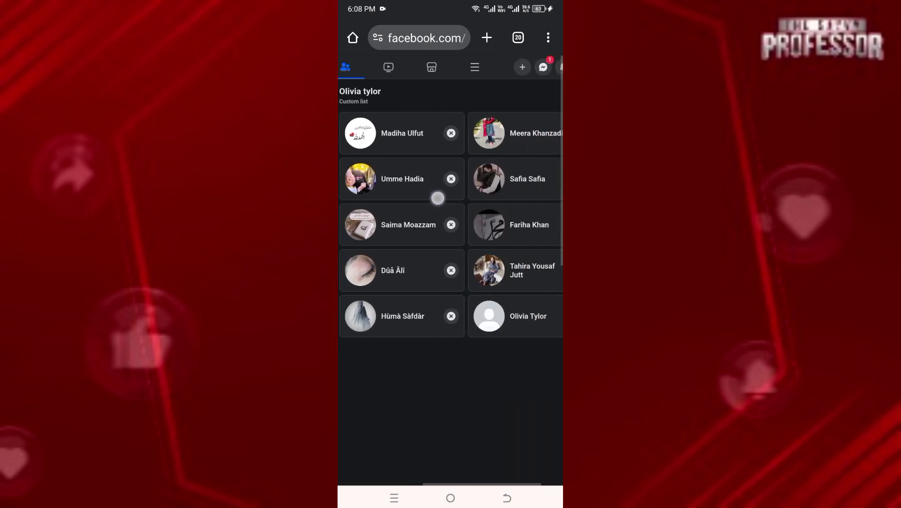
{"action": "left_click_drag", "start_coordinate": [363, 101], "coordinate": [374, 101]}
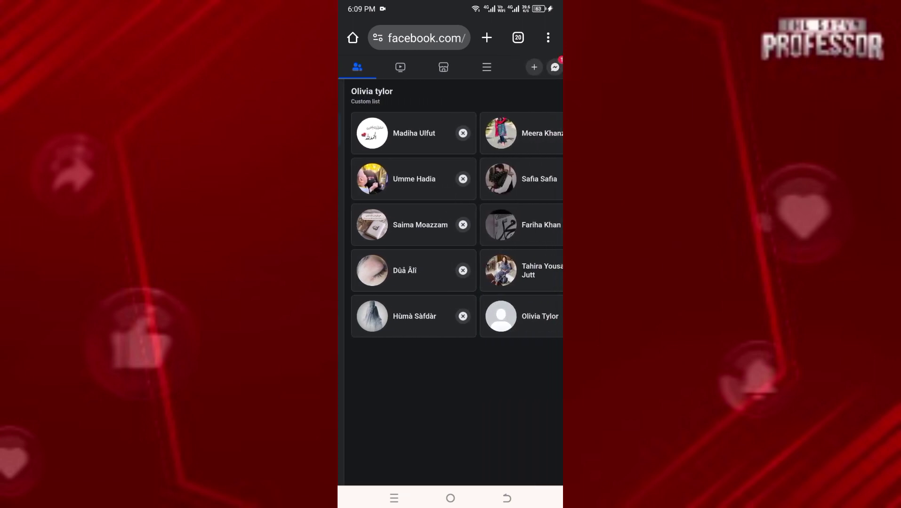